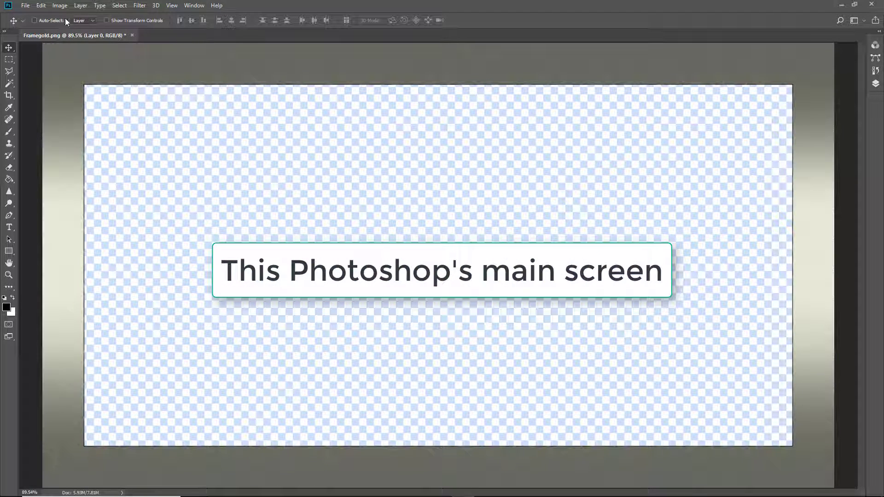
Check the canvas is 1920 × 1080 px without changing it, then expand the Layers panel showing Layer 0
left_click(61, 5)
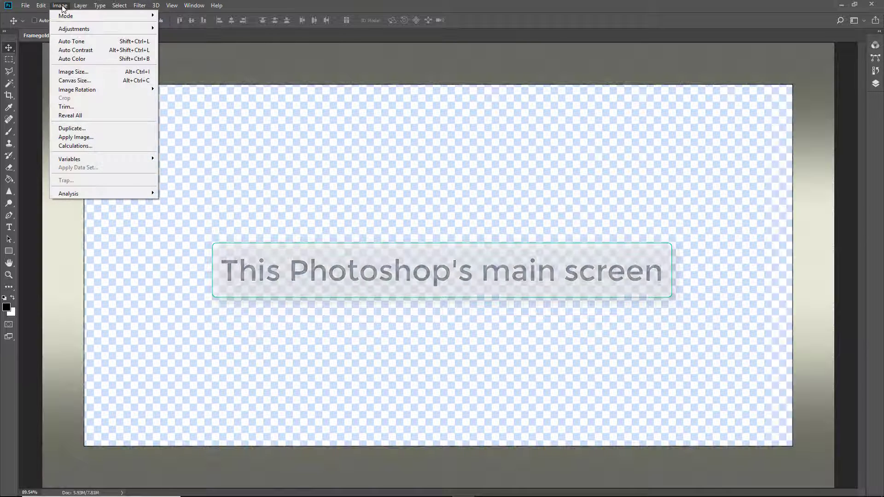
left_click(58, 73)
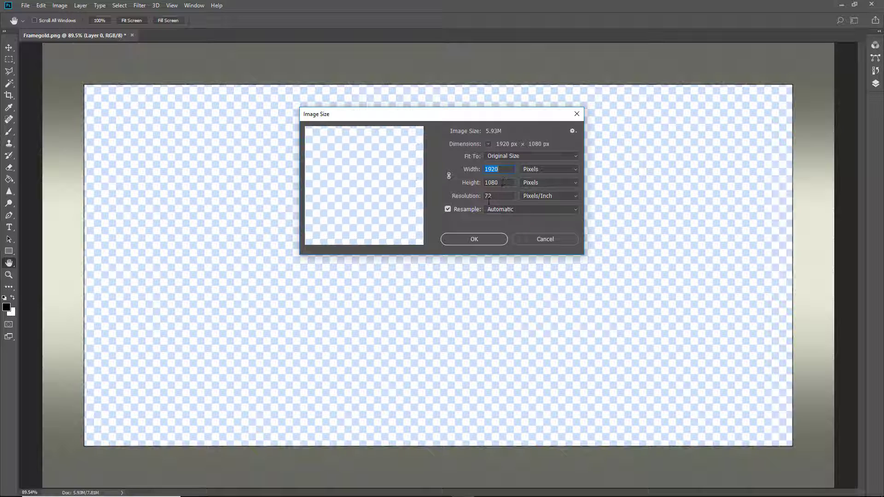
left_click(529, 239)
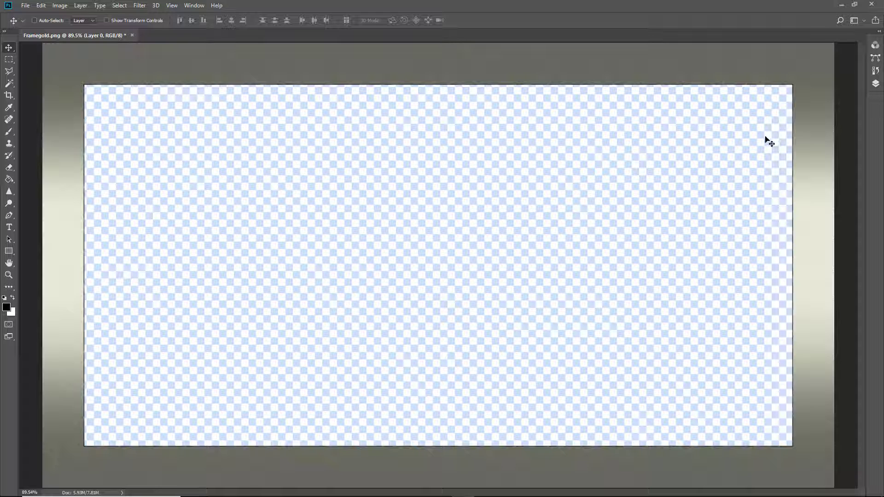
left_click(878, 33)
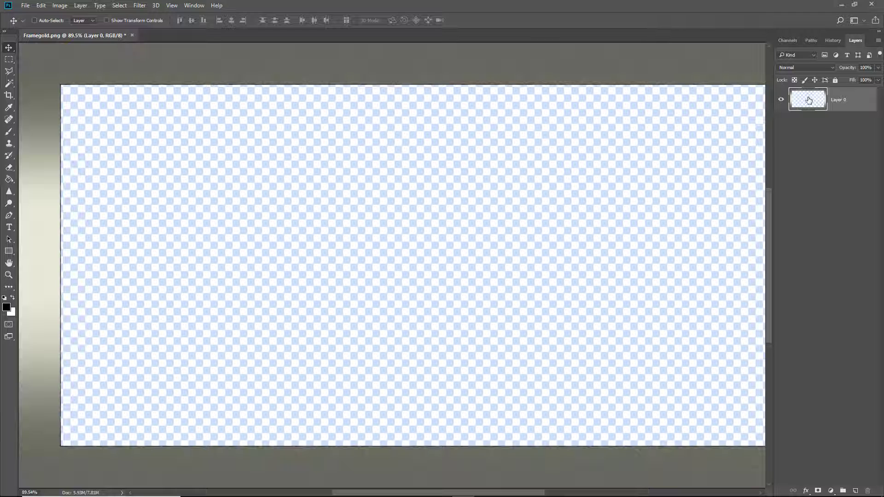
Duplicate Layer 0, hide Layer 0 copy, and lock Layer 0's transparent pixels
left_click_drag(808, 102, 857, 491)
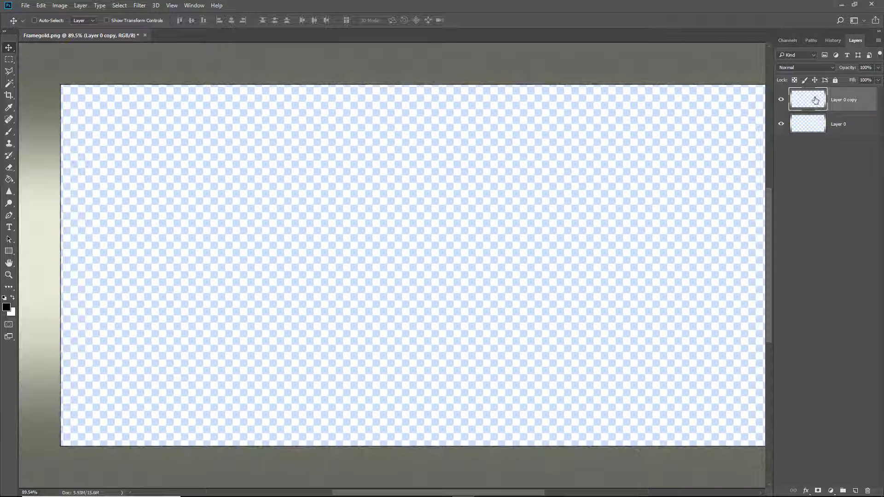
left_click(781, 101)
left_click(836, 125)
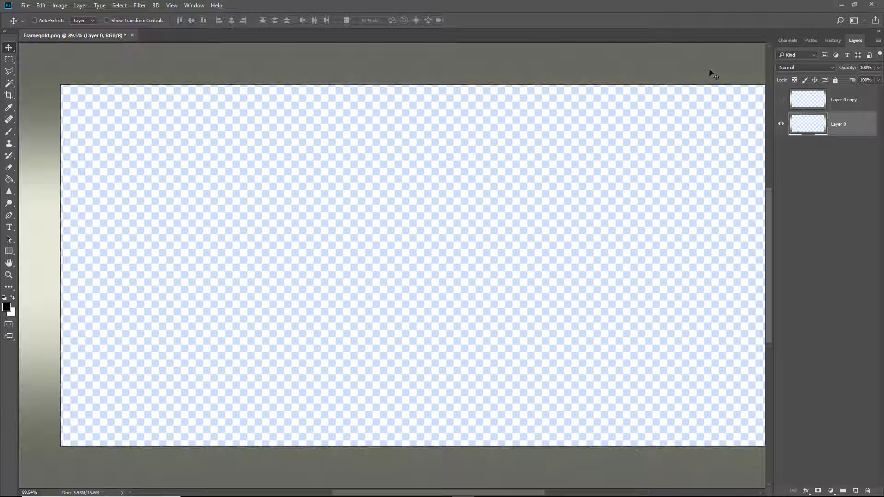
left_click(794, 80)
left_click(794, 80)
Fill Layer 0's frame with black, unlock its transparent pixels, and show Layer 0 copy again
key("alt+BackSpace")
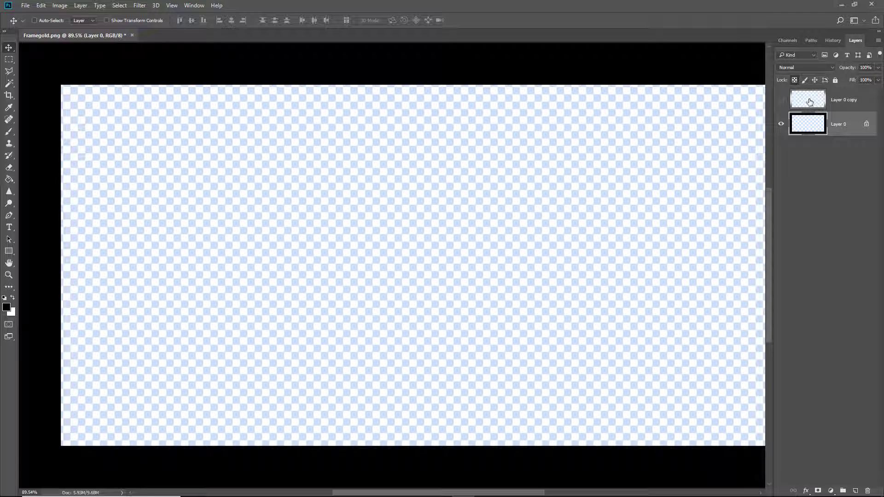
left_click(866, 125)
left_click(781, 100)
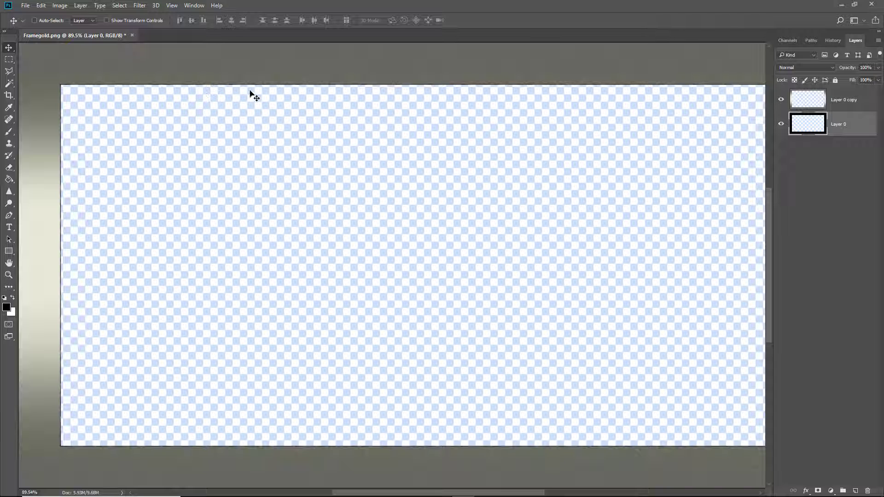
Apply a Gaussian Blur with an 8.0-pixel radius to Layer 0's black frame
left_click(138, 6)
mouse_move(148, 117)
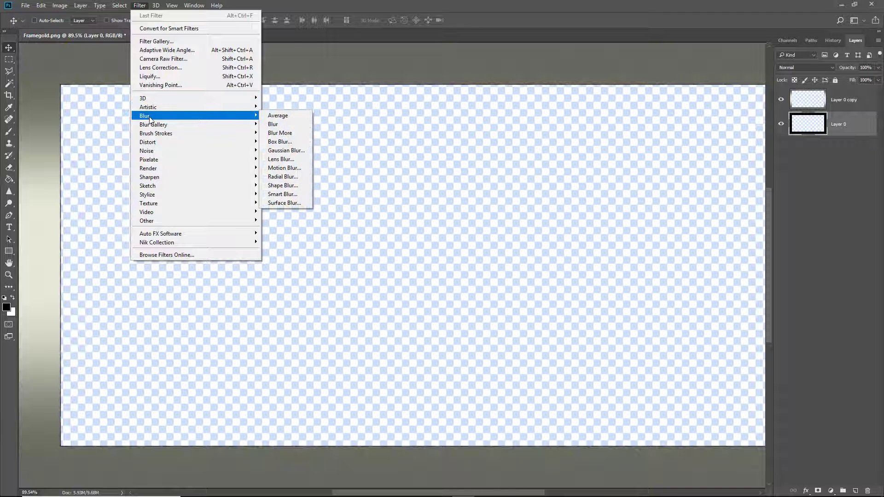
left_click(287, 151)
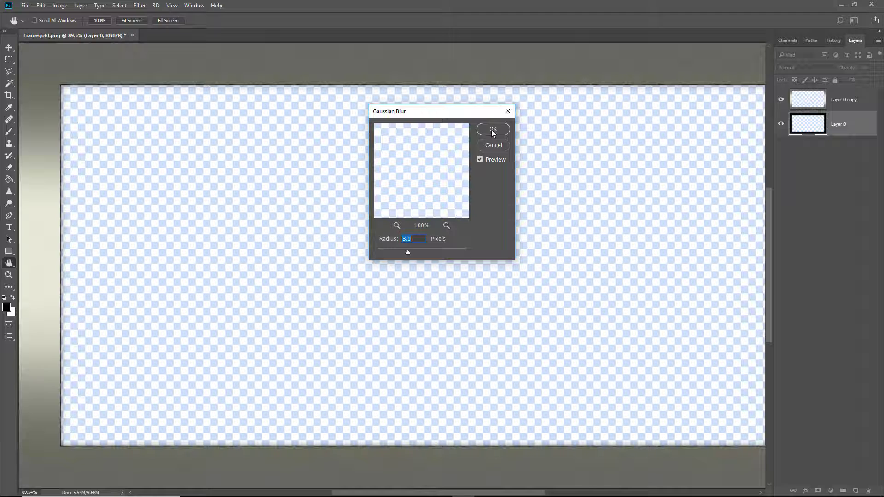
left_click(493, 131)
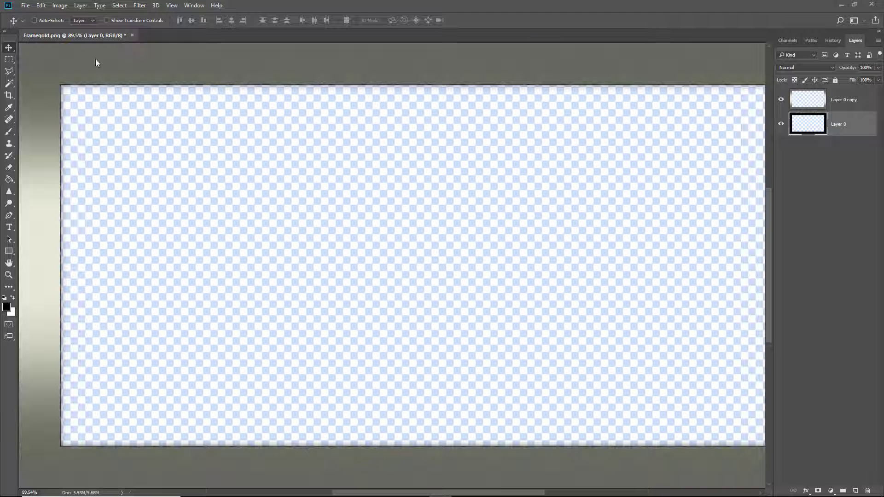
Start Save As and create and open a new folder named Frame on the Desktop
left_click(26, 5)
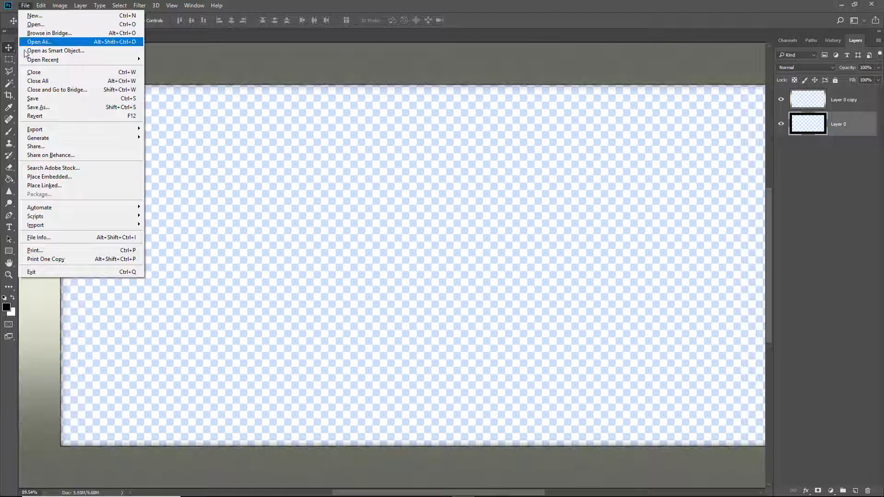
left_click(39, 108)
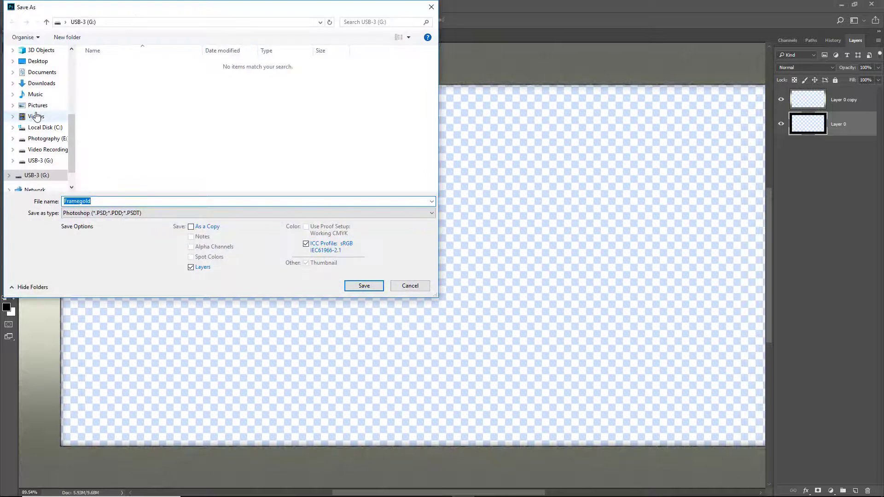
left_click_drag(71, 139, 86, 74)
left_click(39, 72)
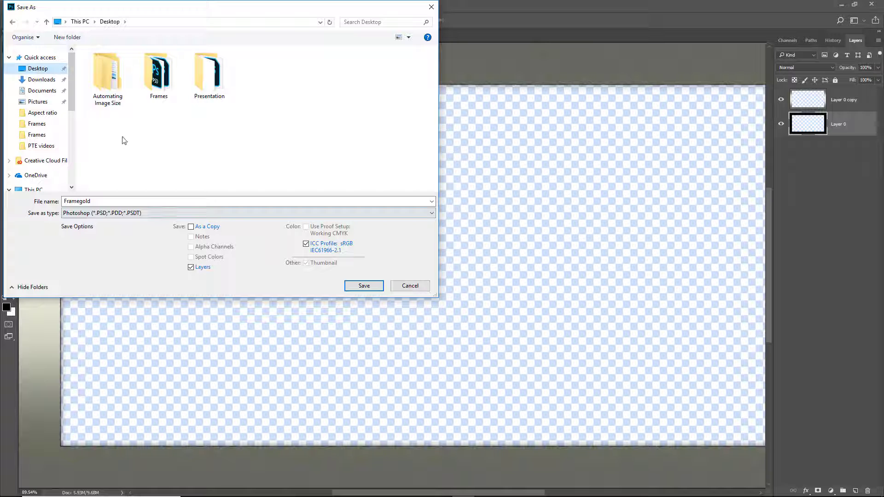
left_click(67, 37)
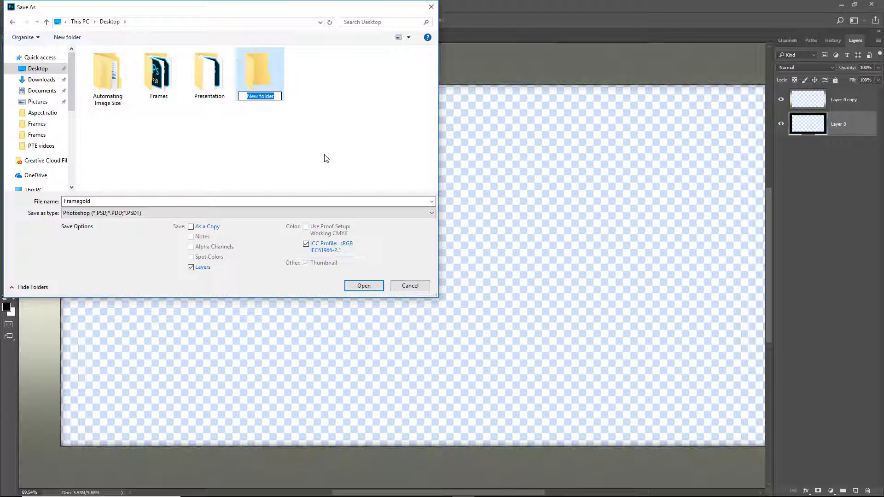
type("Frame")
left_click(277, 131)
double_click(259, 62)
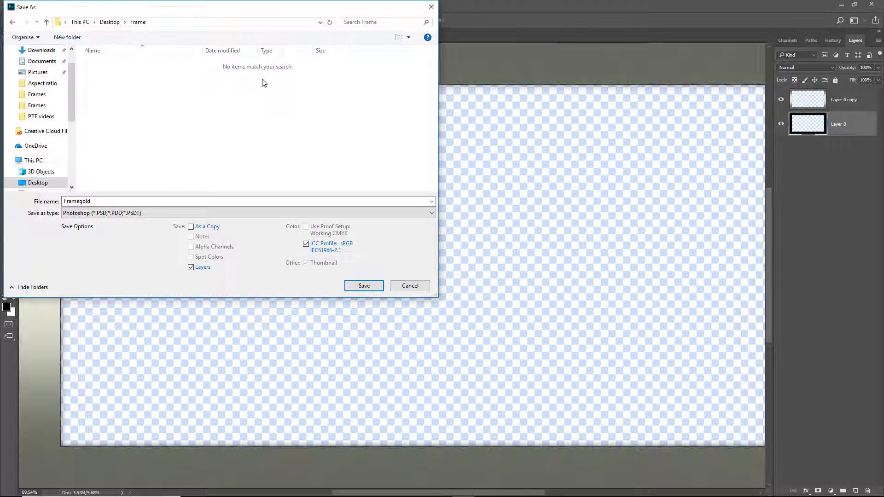
Save the image as Framegold in PNG format and accept the PNG options
left_click(96, 202)
left_click(431, 214)
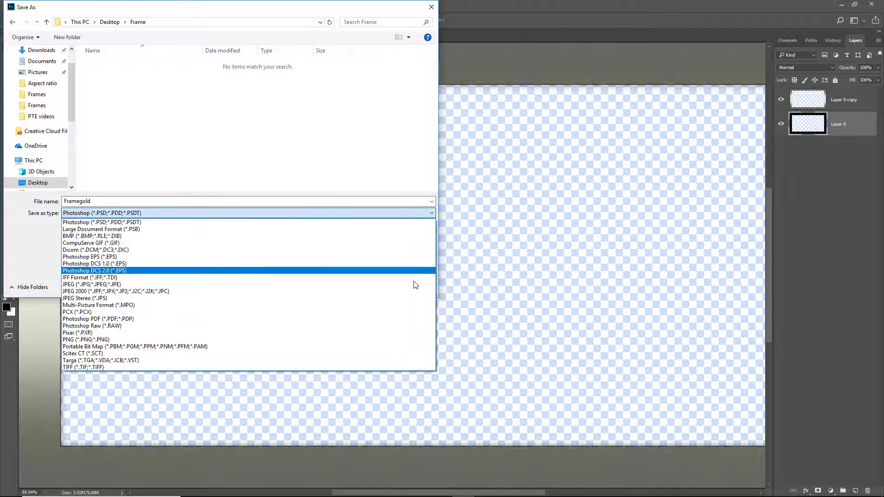
left_click(401, 340)
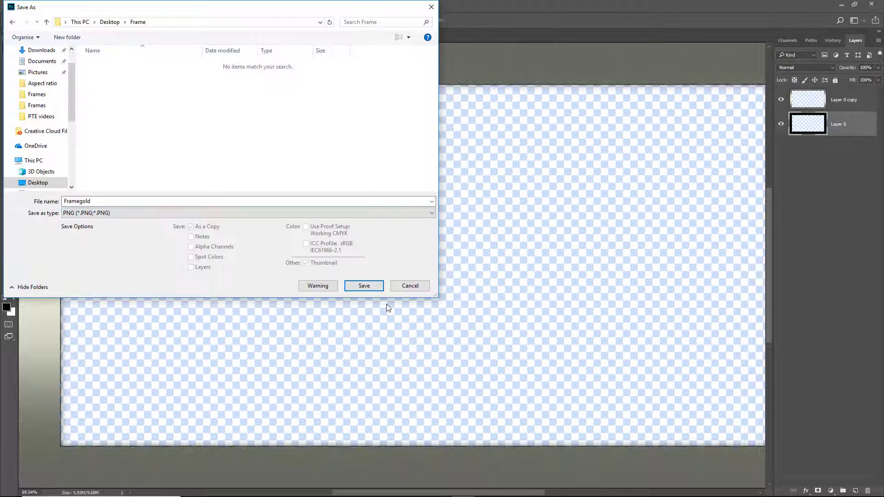
left_click(363, 286)
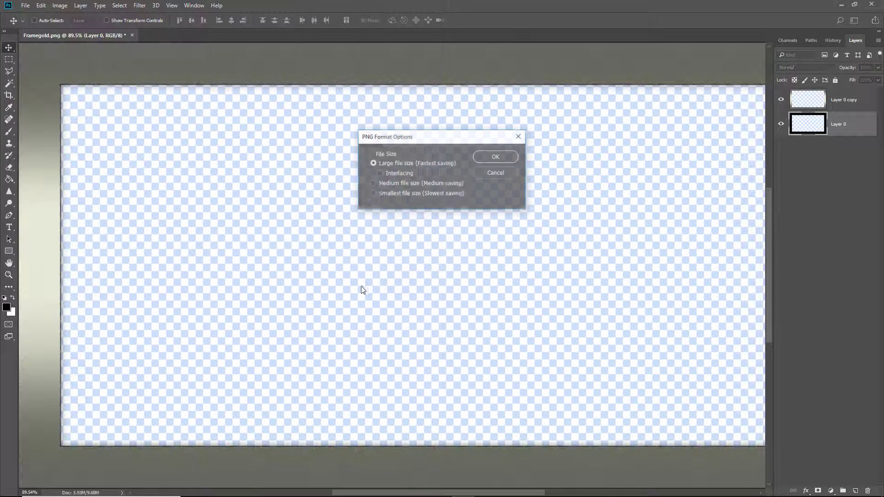
left_click(494, 159)
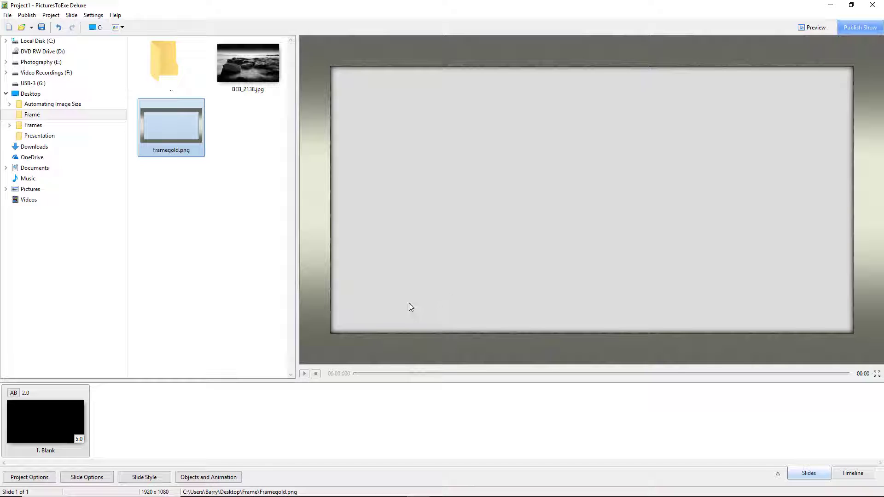
Add BEB_2138.jpg as slide 2 and open its Objects and Animation editor with the image deselected
left_click(243, 69)
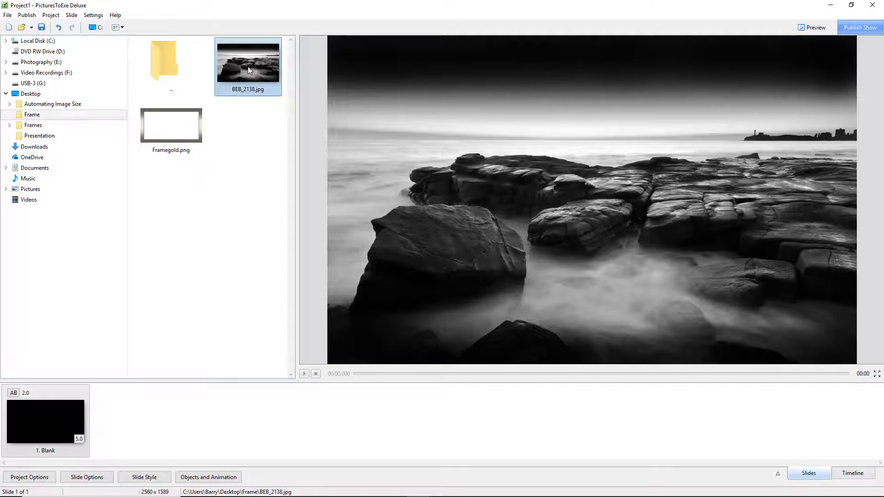
double_click(251, 59)
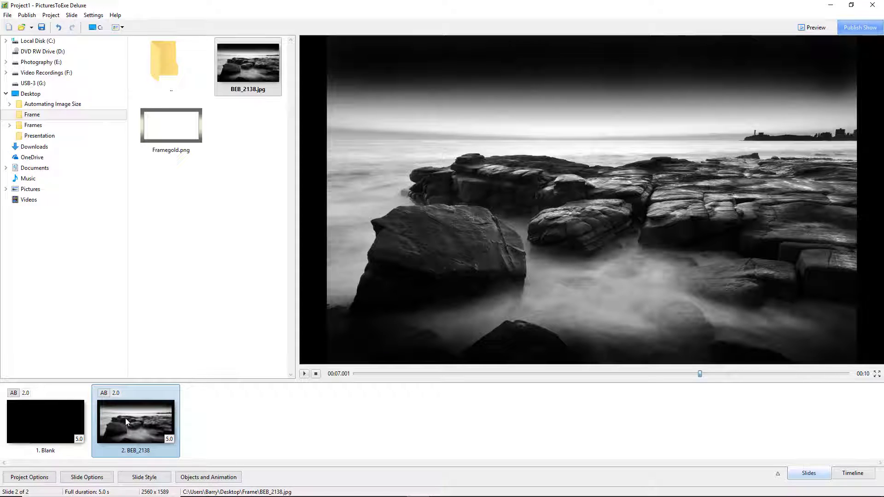
left_click(194, 479)
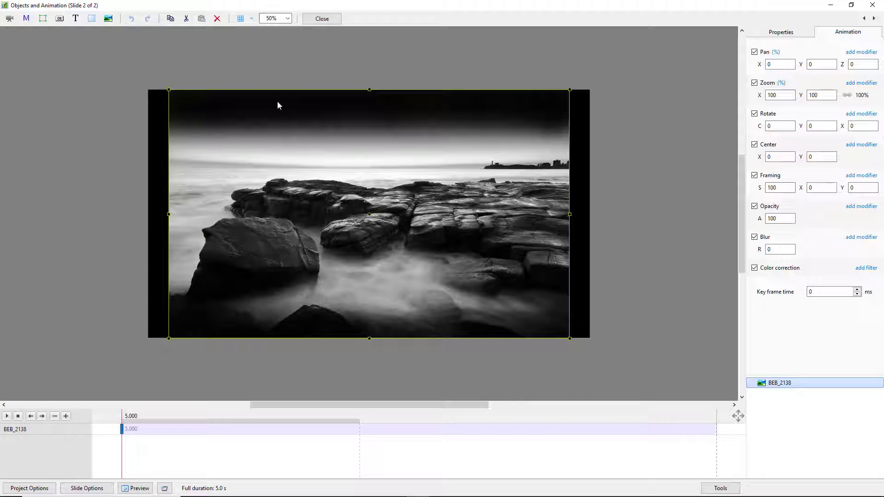
left_click(77, 137)
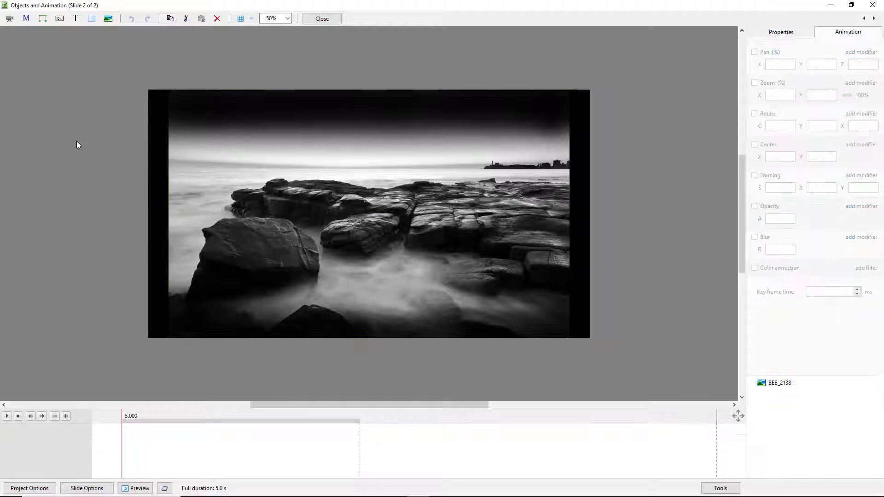
Add the Framegold image to slide 2 and drag it below BEB_2138 in the objects list
left_click(107, 19)
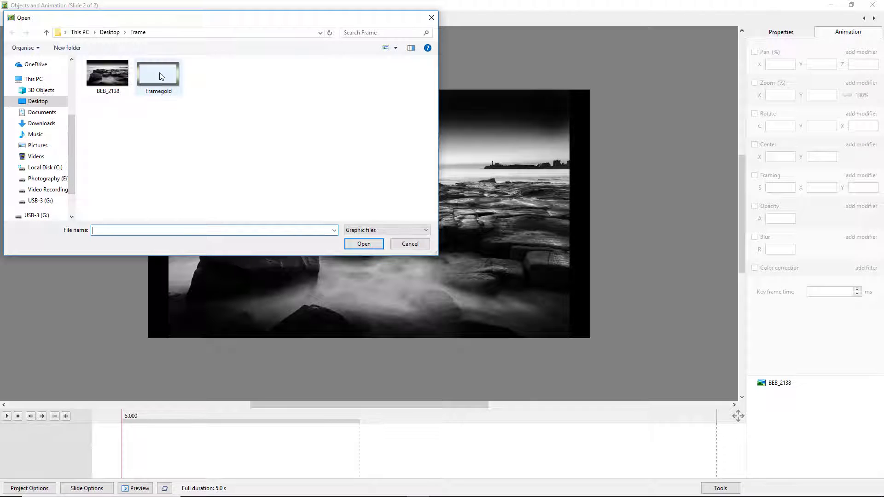
double_click(160, 74)
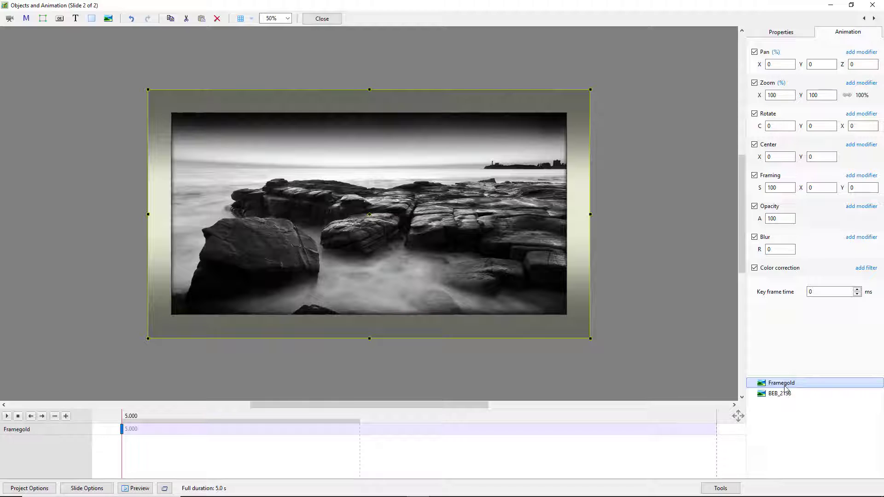
left_click_drag(785, 385, 785, 389)
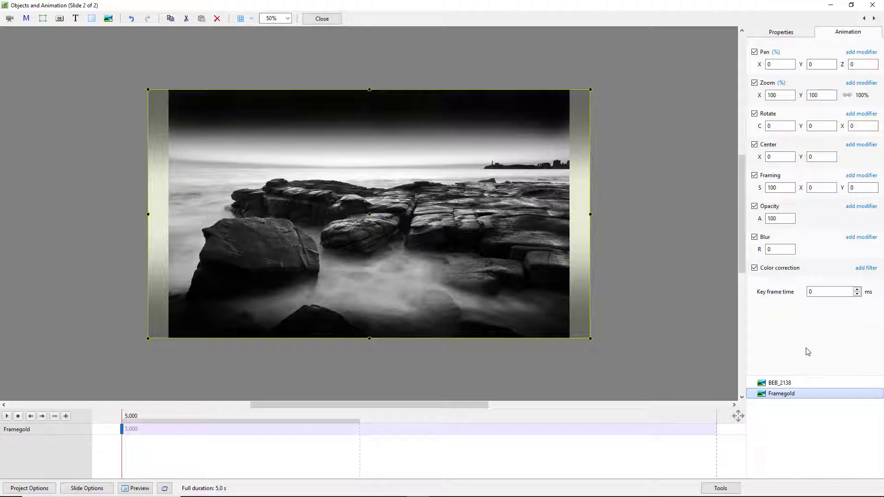
Resize BEB_2138 from its top, right and left handles to fit inside the gold frame
left_click(777, 383)
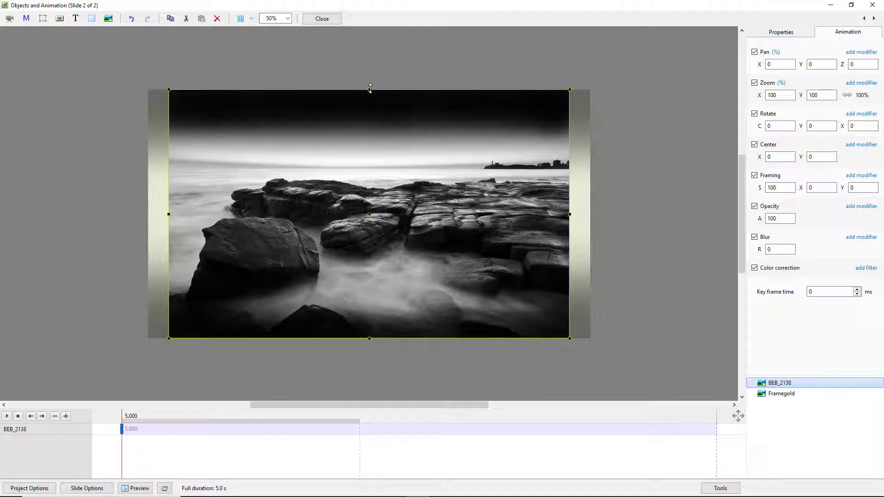
left_click_drag(369, 89, 362, 115)
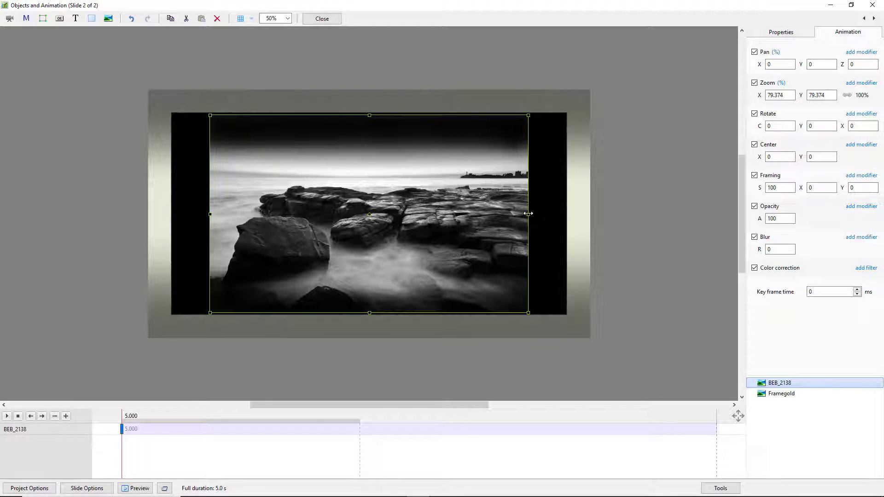
left_click_drag(529, 214, 566, 211)
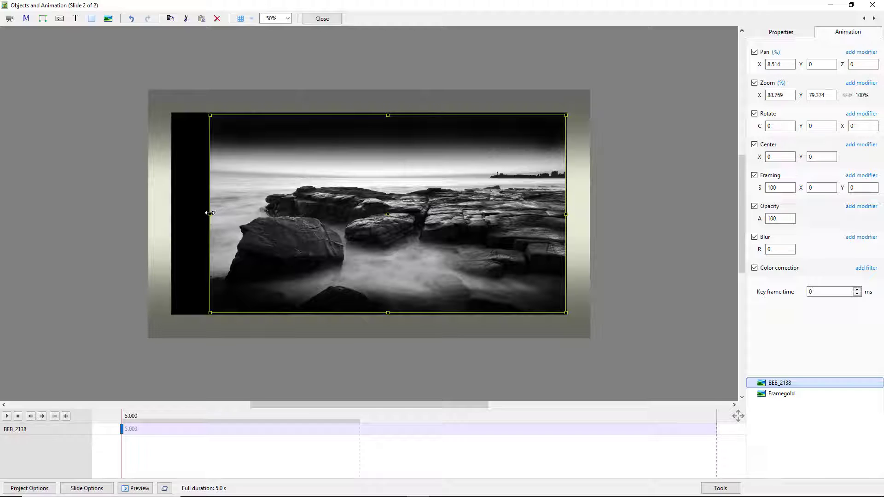
left_click_drag(210, 213, 173, 214)
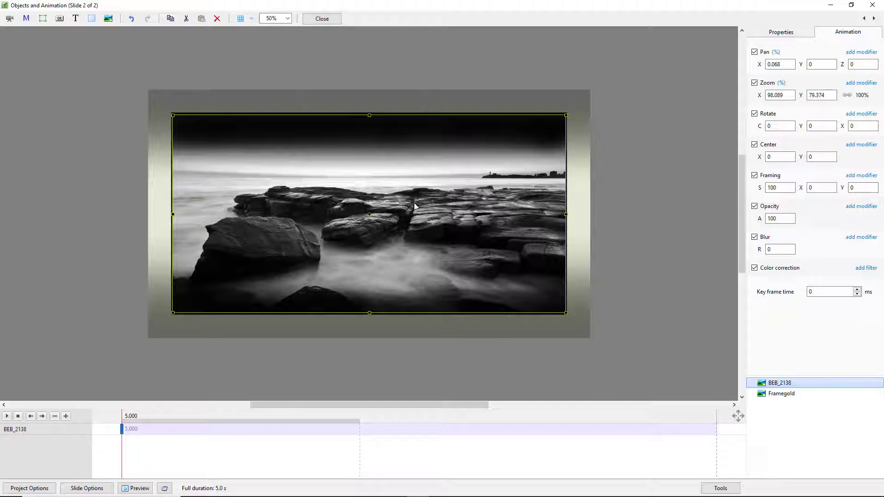
Reset the seascape photo's zoom values and set its horizontal pan to 0
double_click(757, 95)
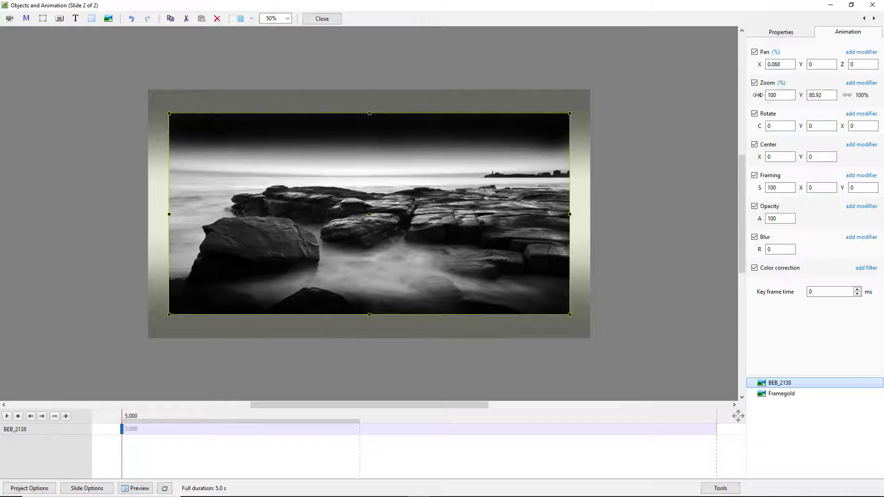
double_click(804, 95)
double_click(759, 64)
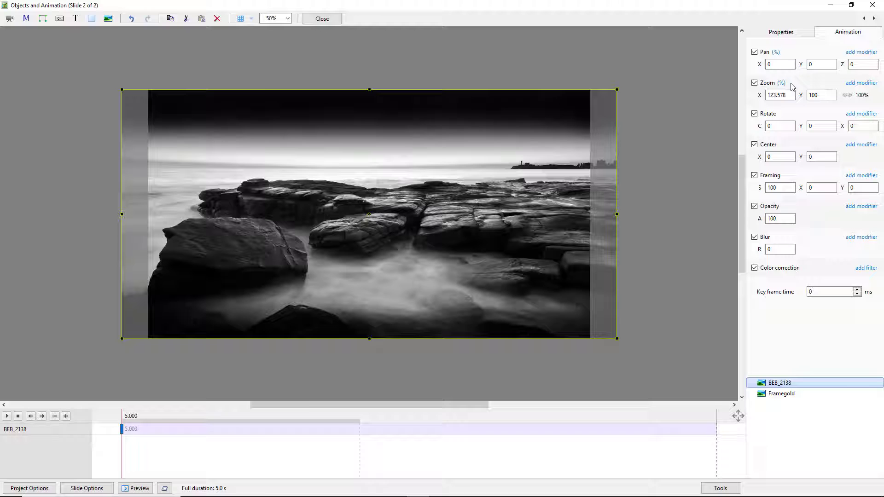
Move BEB_2138 back one behind Framegold and set its Zoom X and Y to 100
right_click(788, 384)
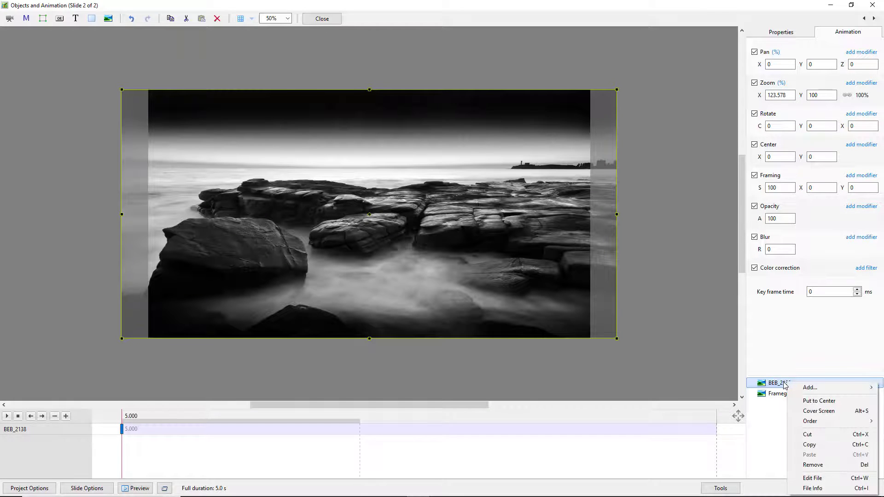
mouse_move(825, 424)
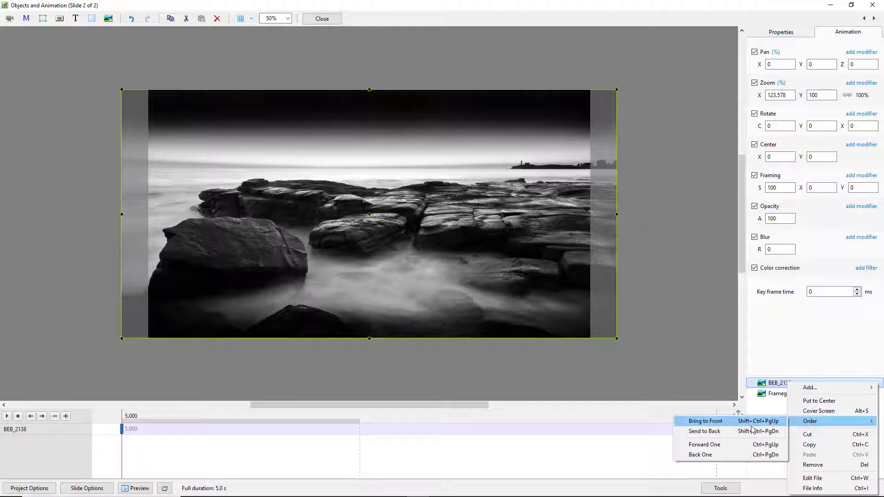
left_click(710, 455)
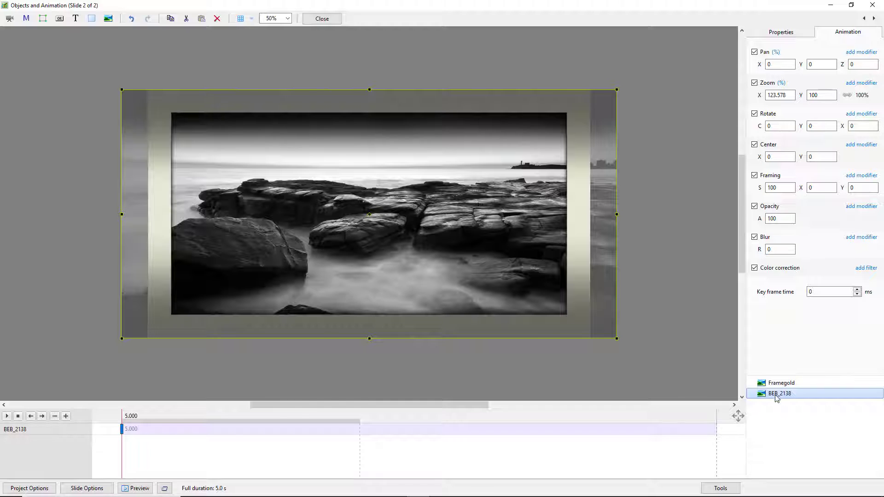
left_click(759, 95)
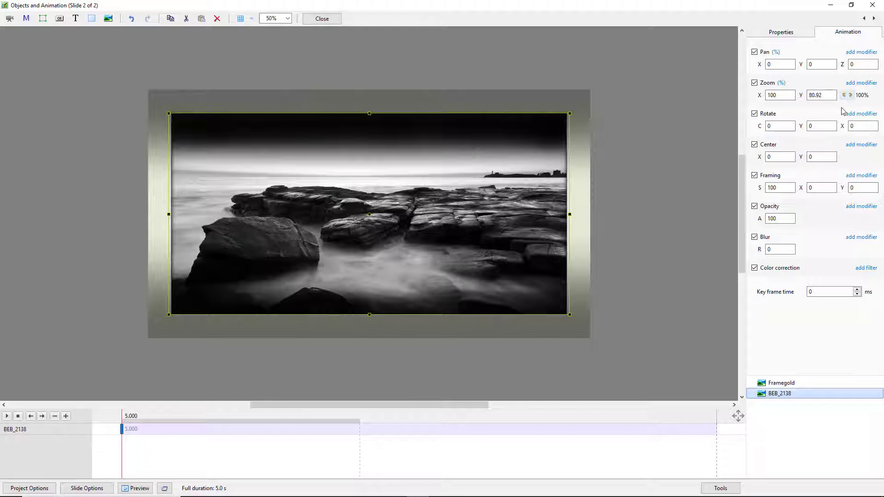
left_click(801, 94)
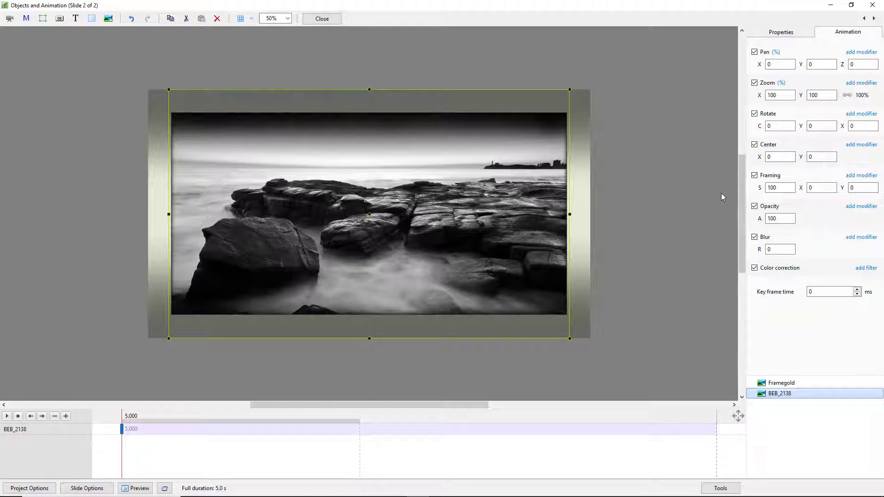
Enter -16 as the seascape photo's Pan Y value in the Animation tab
left_click(814, 67)
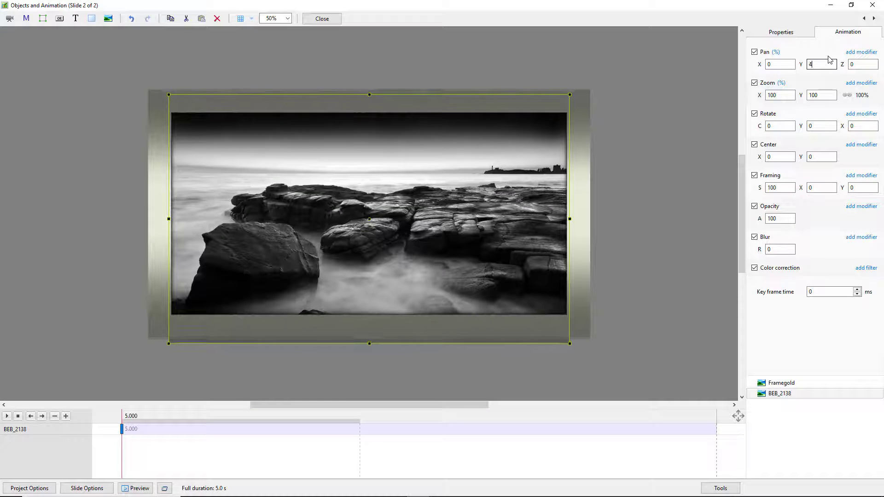
type("1")
key("BackSpace")
key("BackSpace")
type("-1")
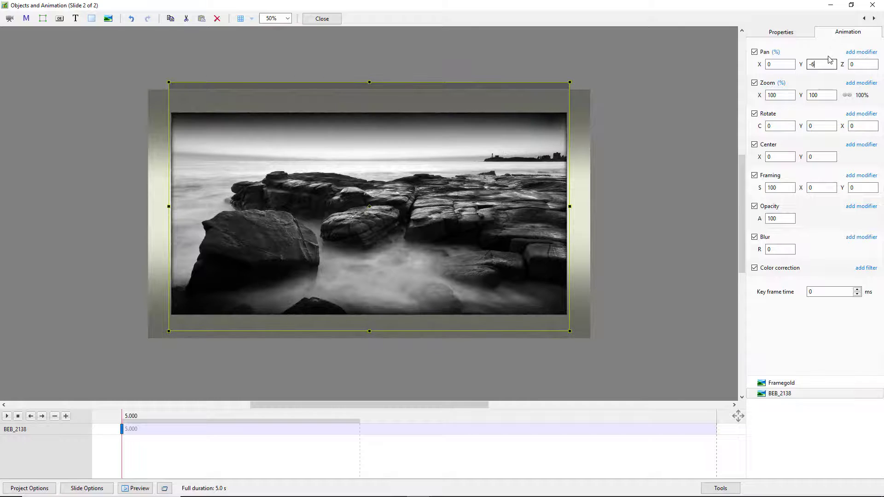
type("6")
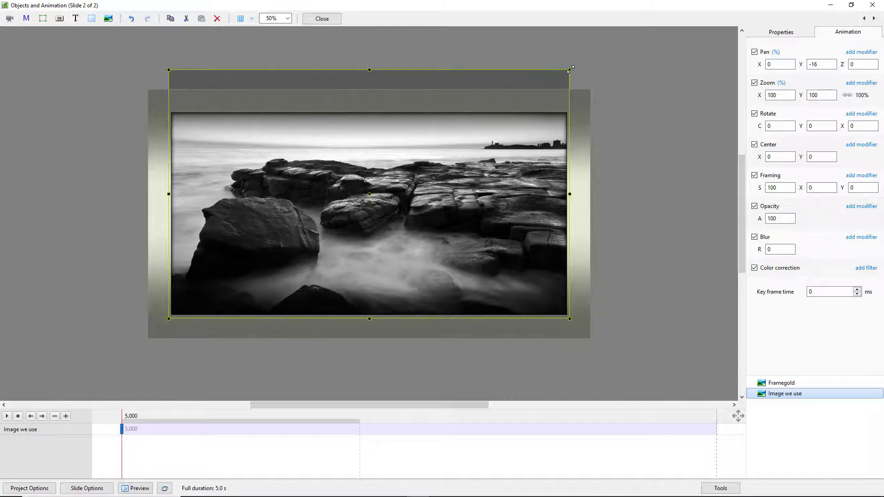
Scale the seascape photo to 131.458% and shift it down and left behind the gold frame
left_click_drag(570, 69, 633, 30)
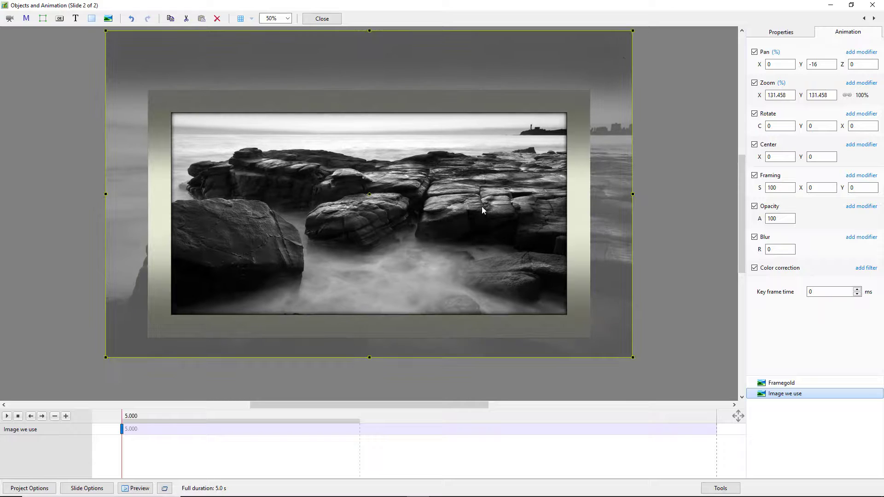
left_click_drag(616, 207, 579, 268)
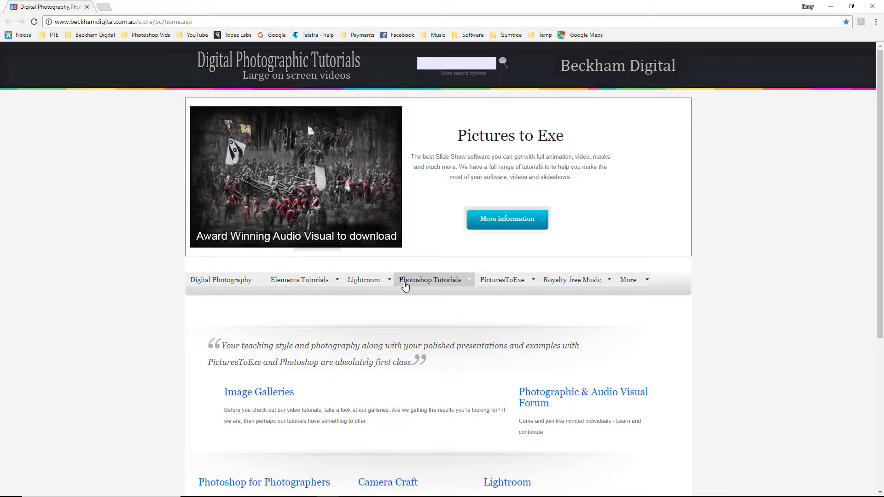
Go to the Photoshop Subjects listing and open the $22.00 Photoshop – Presentation – Download product page
mouse_move(451, 285)
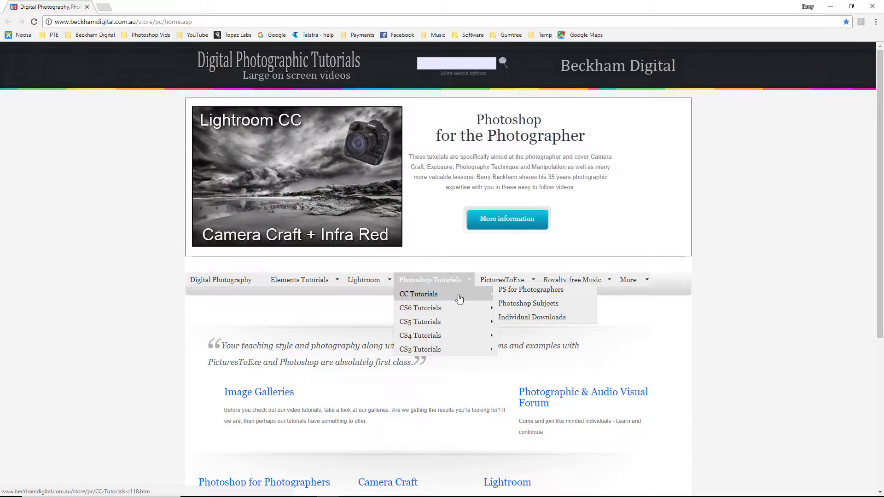
left_click(515, 307)
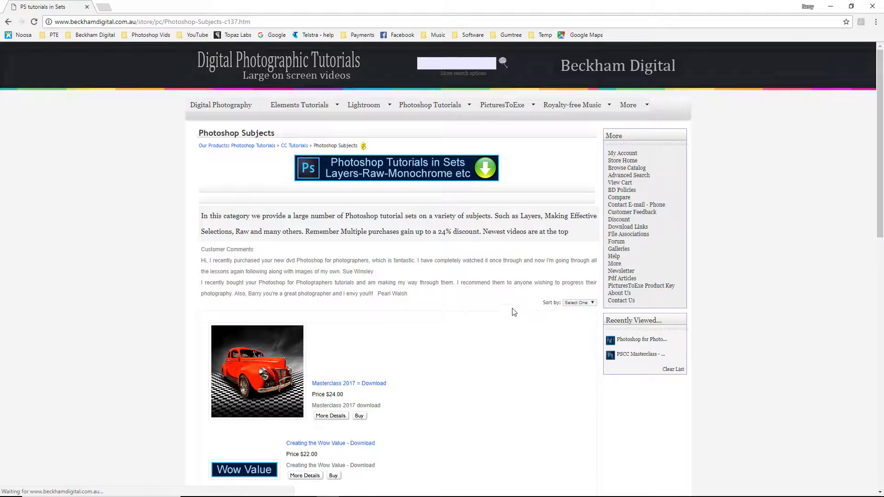
scroll(868, 222, "down", 4)
scroll(868, 222, "down", 8)
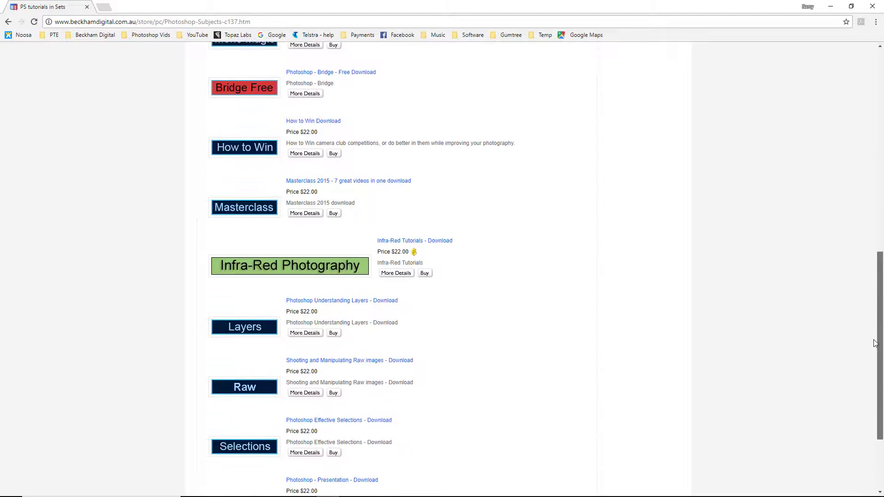
scroll(878, 374, "down", 1)
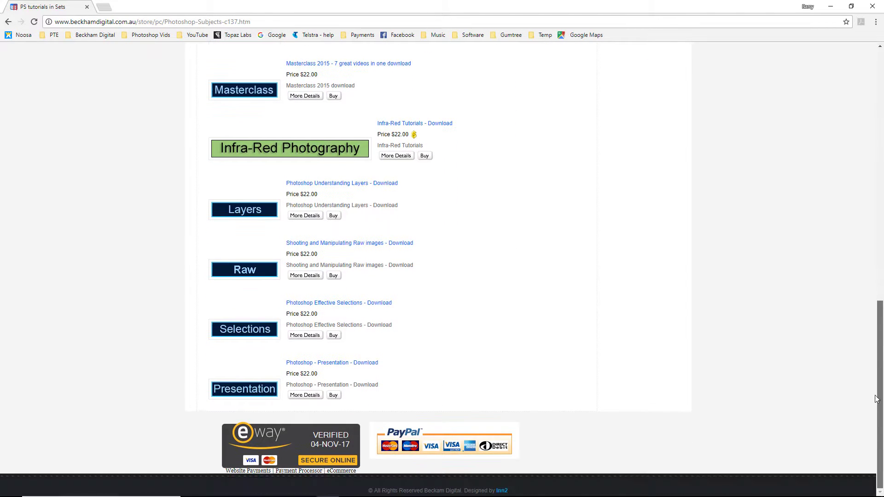
left_click(236, 393)
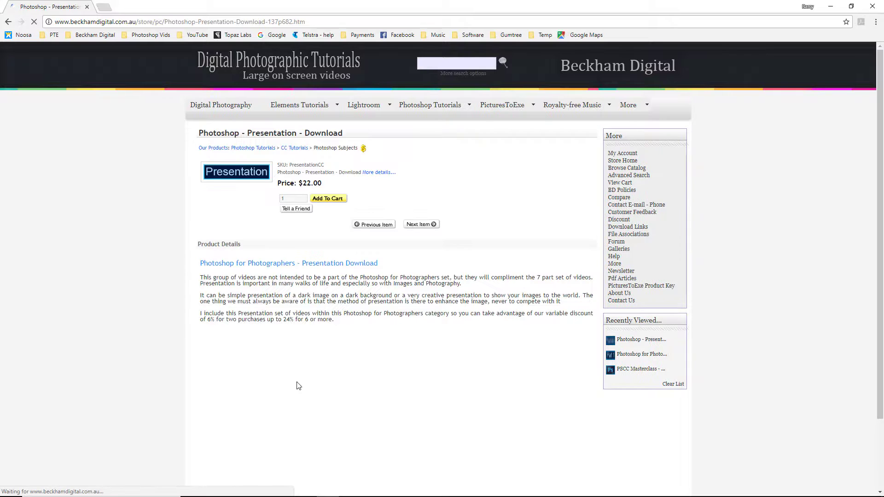